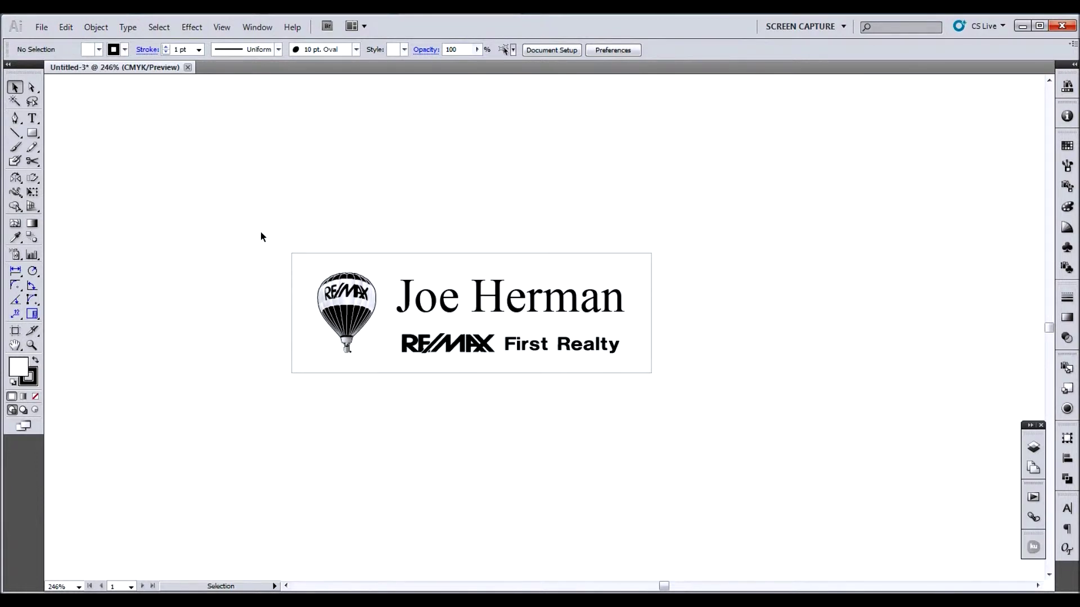
{"action": "left_click_drag", "start_coordinate": [261, 230], "coordinate": [258, 273]}
{"action": "left_click_drag", "start_coordinate": [244, 217], "coordinate": [647, 410]}
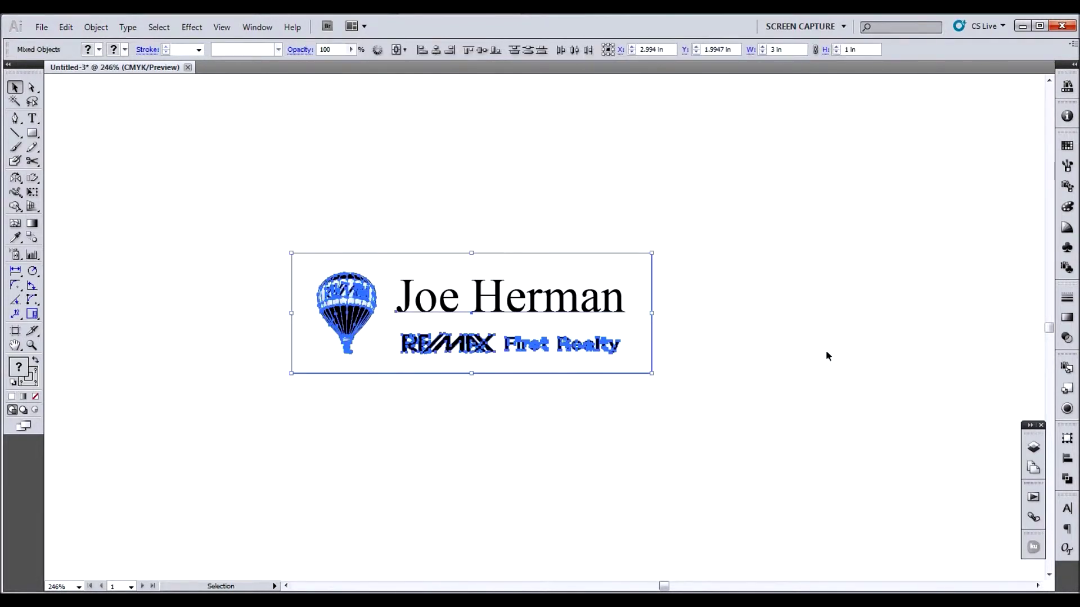
{"action": "left_click", "coordinate": [527, 436]}
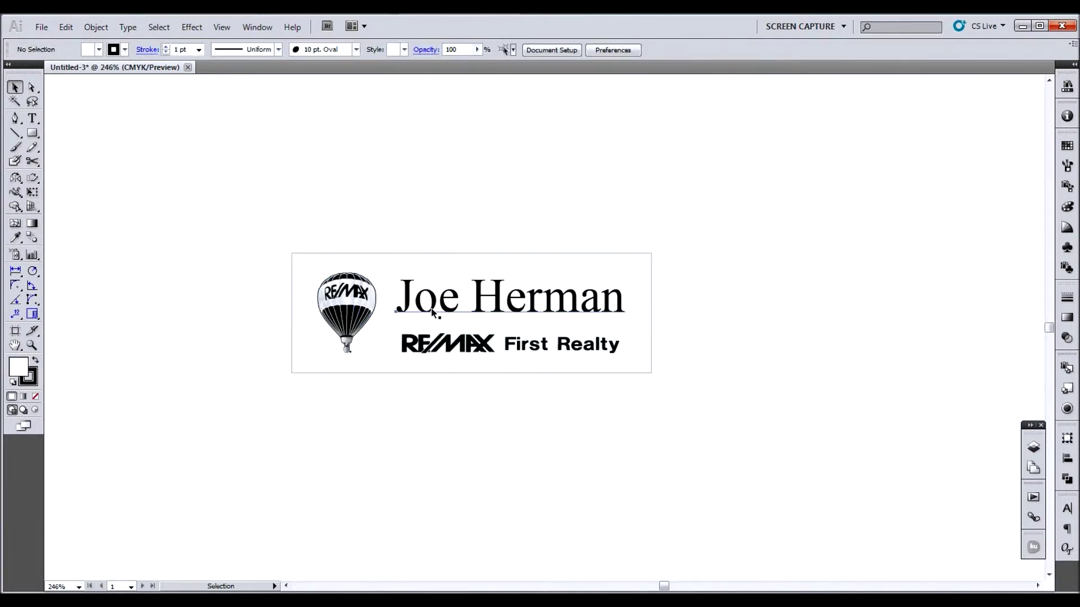
{"action": "left_click", "coordinate": [433, 312]}
{"action": "double_click", "coordinate": [433, 312]}
{"action": "left_click_drag", "start_coordinate": [414, 298], "coordinate": [382, 302]}
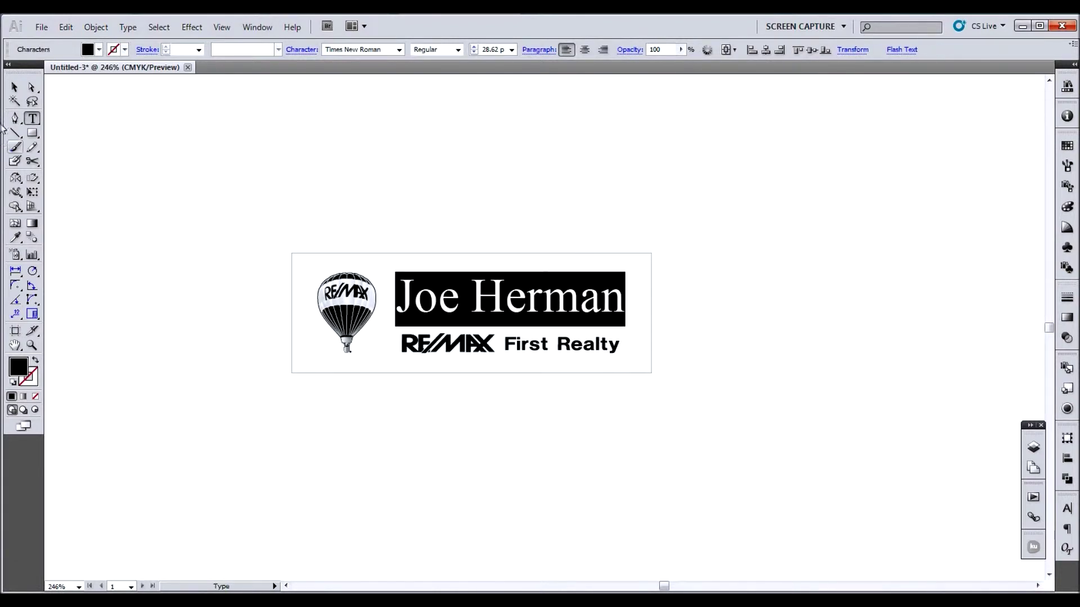
{"action": "left_click", "coordinate": [14, 87]}
{"action": "left_click", "coordinate": [223, 228]}
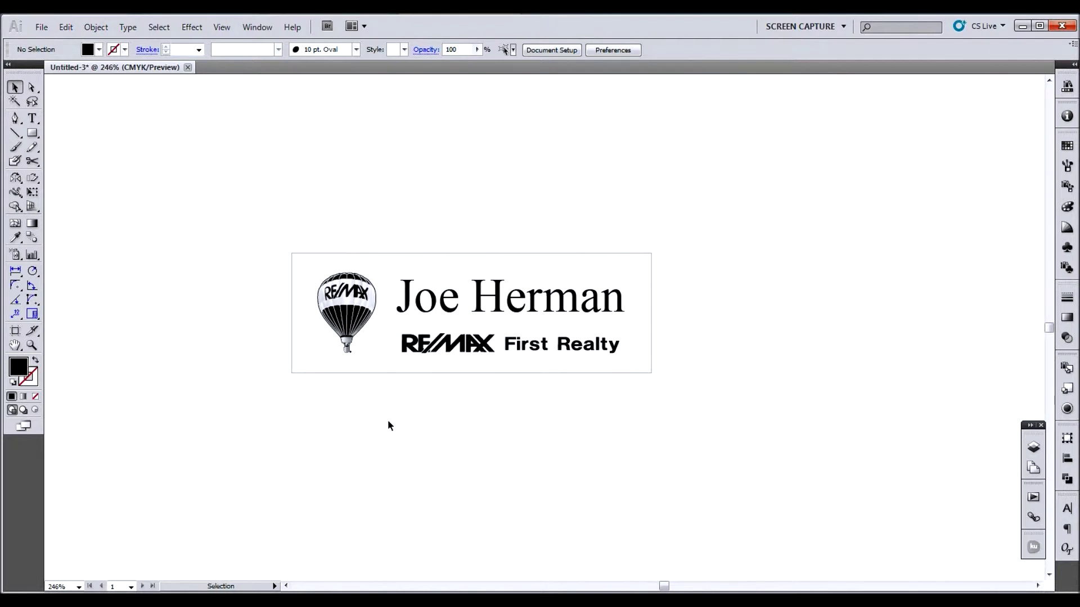
{"action": "key", "text": "ctrl+plus"}
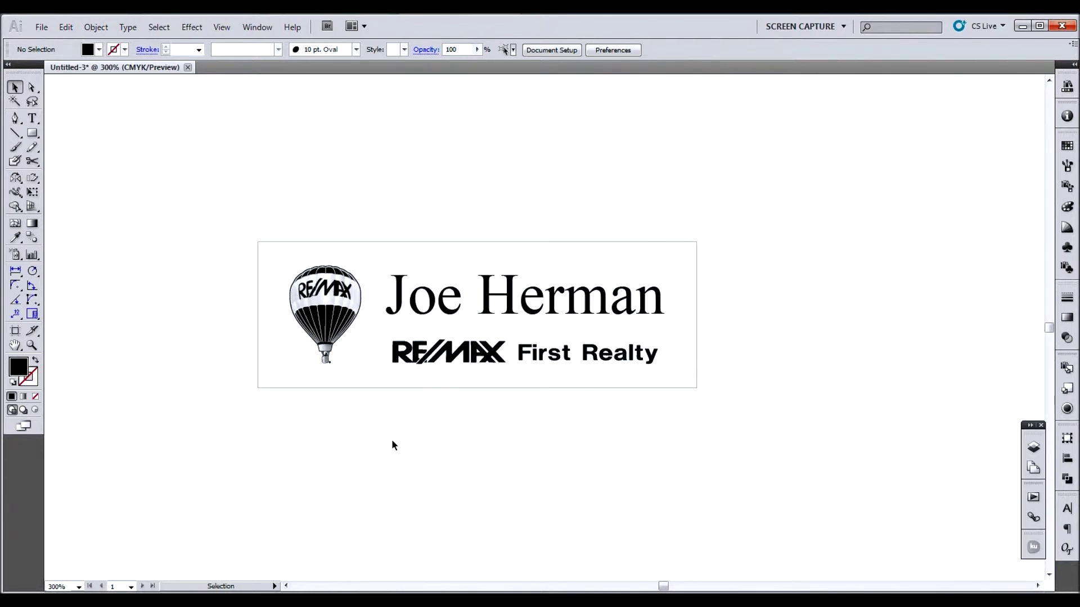
{"action": "left_click", "coordinate": [413, 301]}
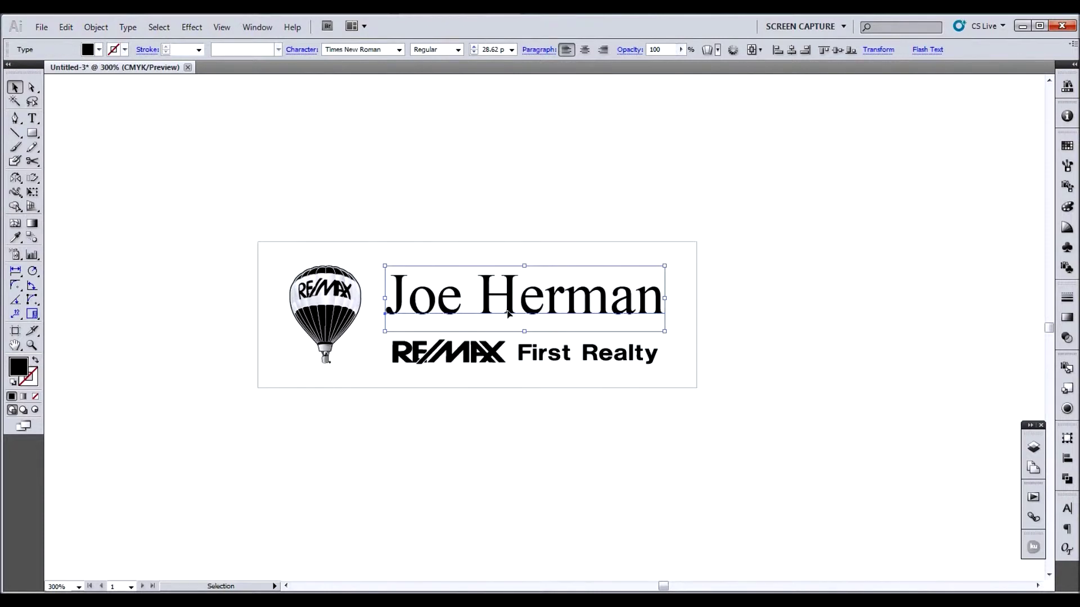
{"action": "left_click", "coordinate": [585, 50]}
Step: Horizontally centre the name over the RE/MAX First Realty line
{"action": "left_click", "coordinate": [470, 360], "text": "shift"}
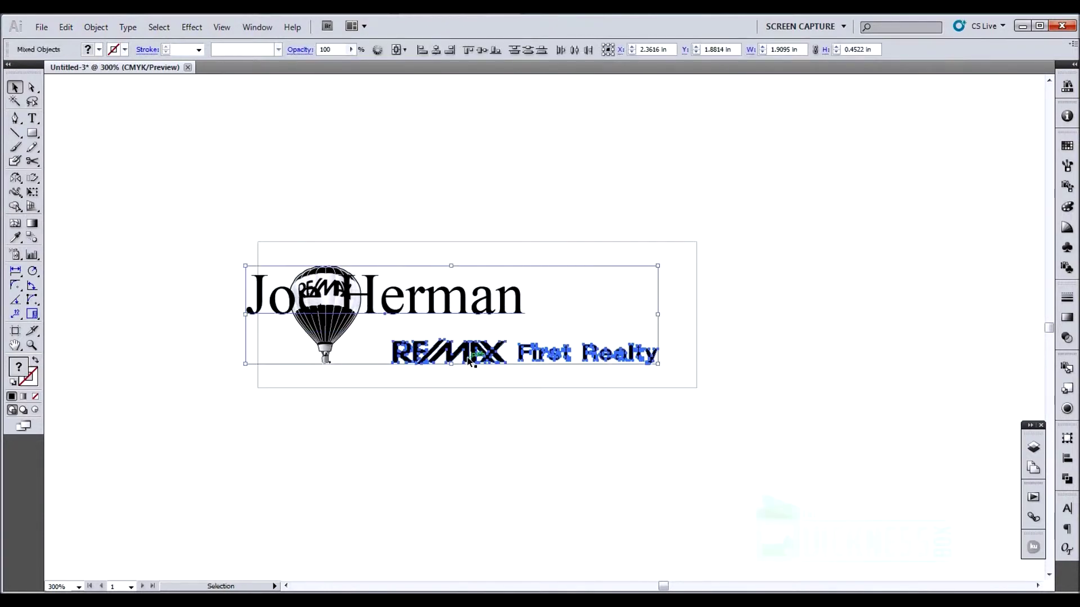
{"action": "key", "text": "ctrl+z"}
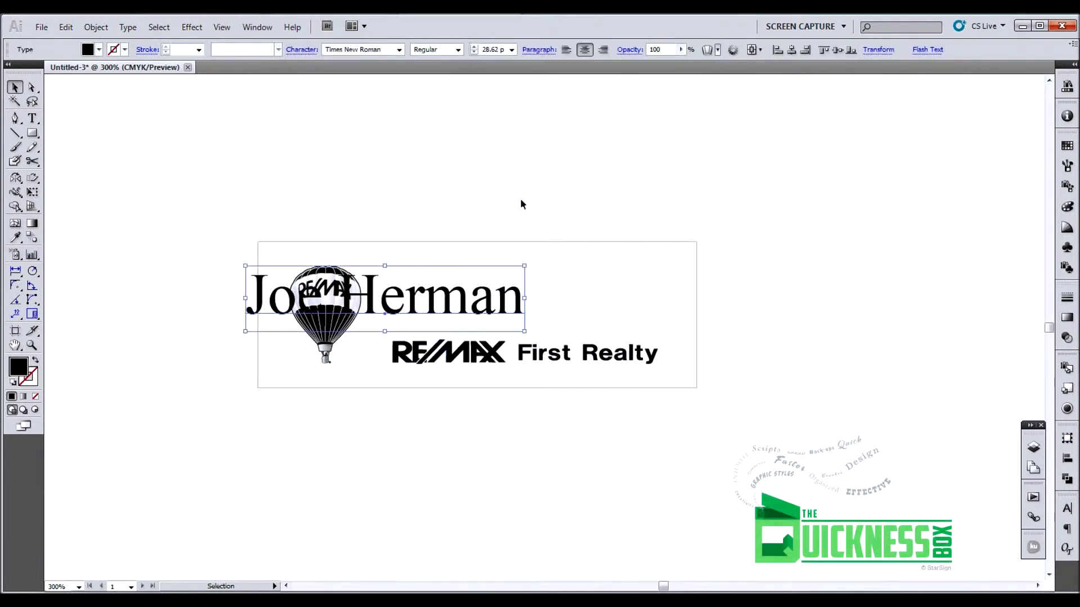
{"action": "left_click", "coordinate": [475, 359], "text": "shift"}
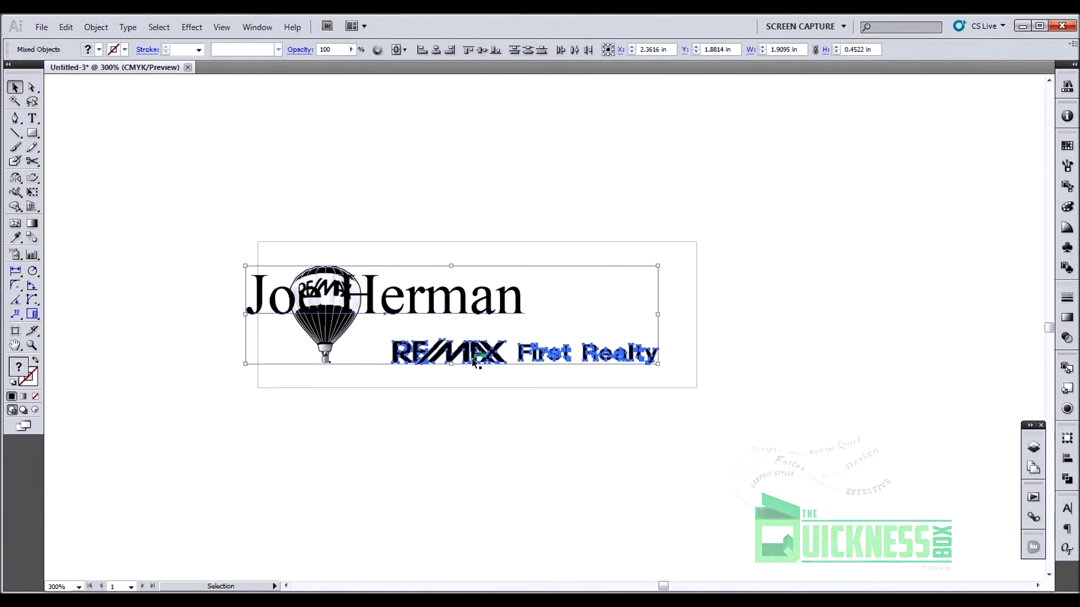
{"action": "left_click", "coordinate": [437, 50]}
{"action": "left_click", "coordinate": [460, 144]}
{"action": "scroll", "coordinate": [330, 422], "scroll_direction": "down", "scroll_amount": 1}
{"action": "scroll", "coordinate": [328, 418], "scroll_direction": "down", "scroll_amount": 1}
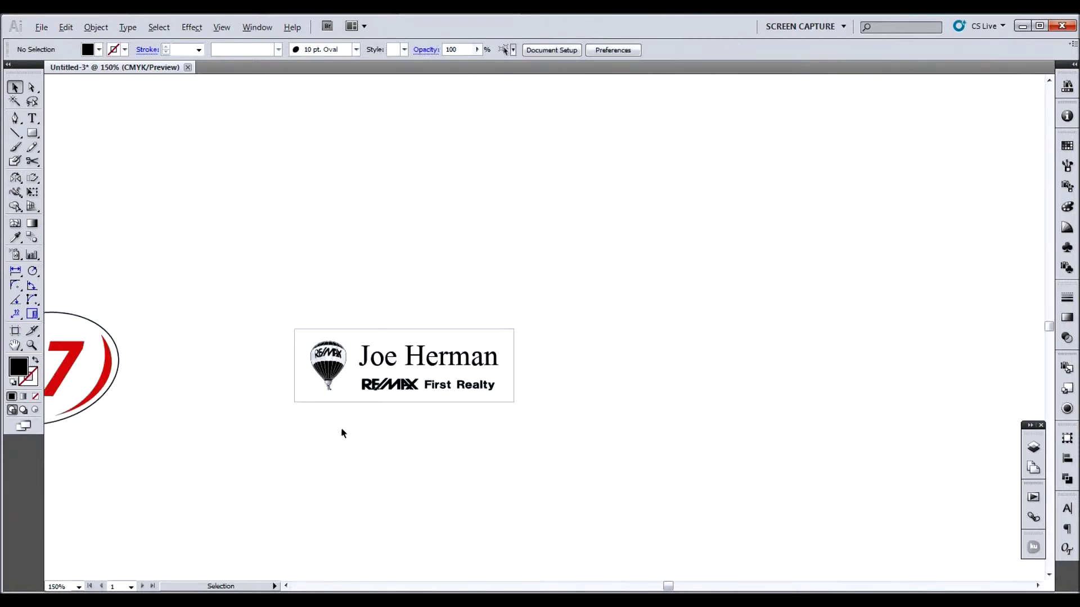
{"action": "scroll", "coordinate": [434, 457], "scroll_direction": "down", "scroll_amount": 1}
{"action": "left_click_drag", "start_coordinate": [434, 458], "coordinate": [447, 355]}
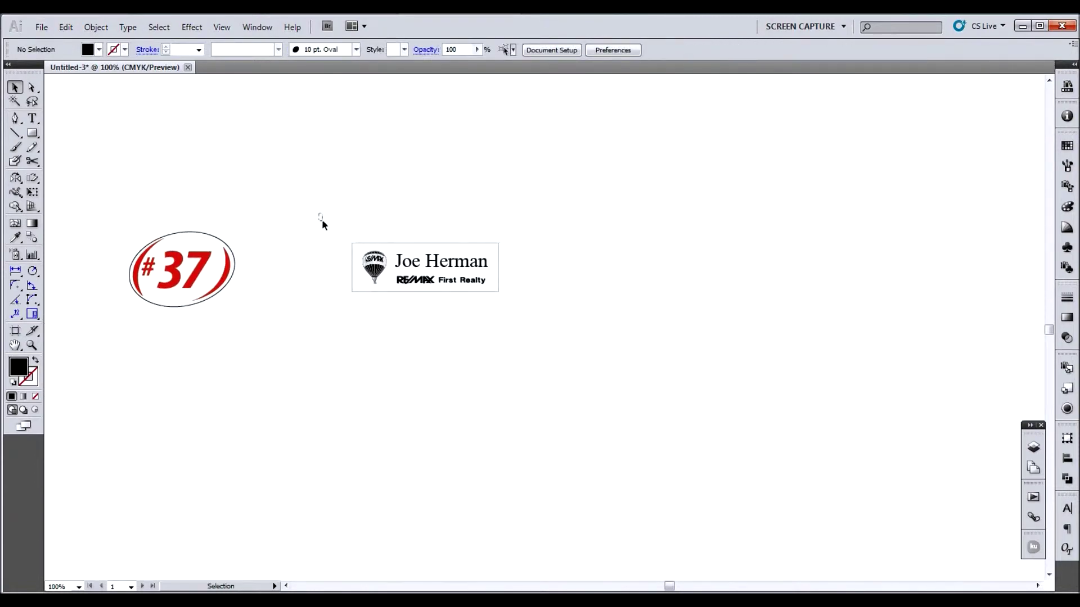
{"action": "left_click_drag", "start_coordinate": [321, 219], "coordinate": [523, 315]}
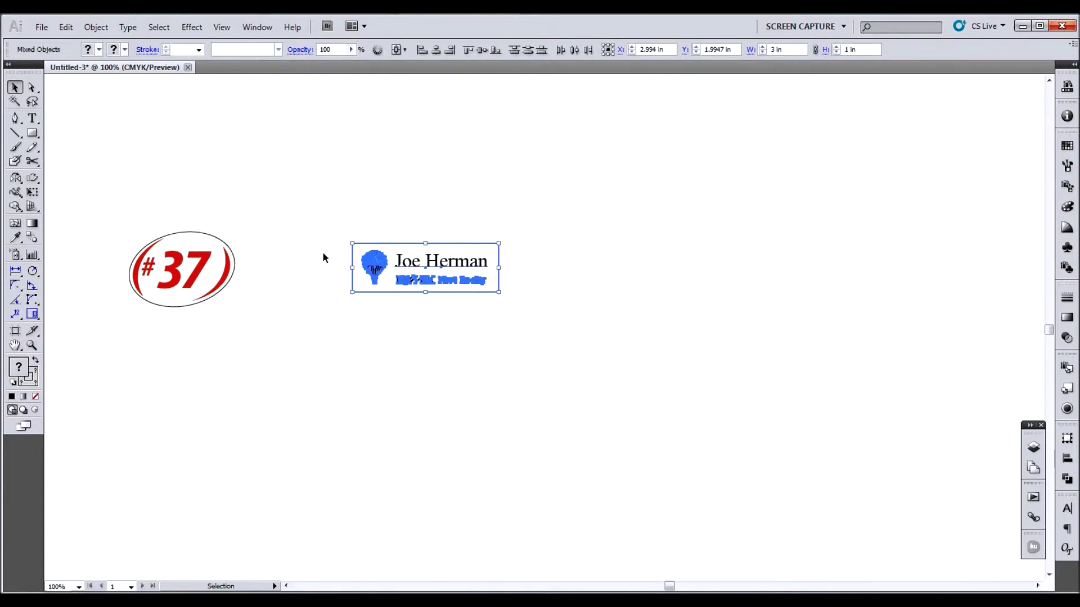
{"action": "left_click_drag", "start_coordinate": [374, 273], "coordinate": [533, 273]}
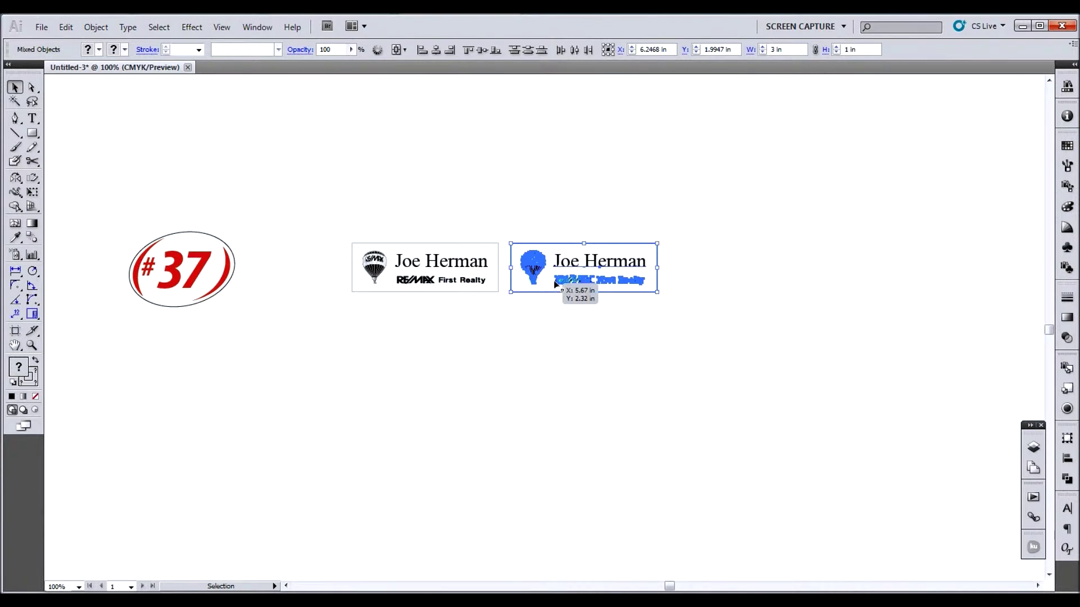
{"action": "key", "text": "a"}
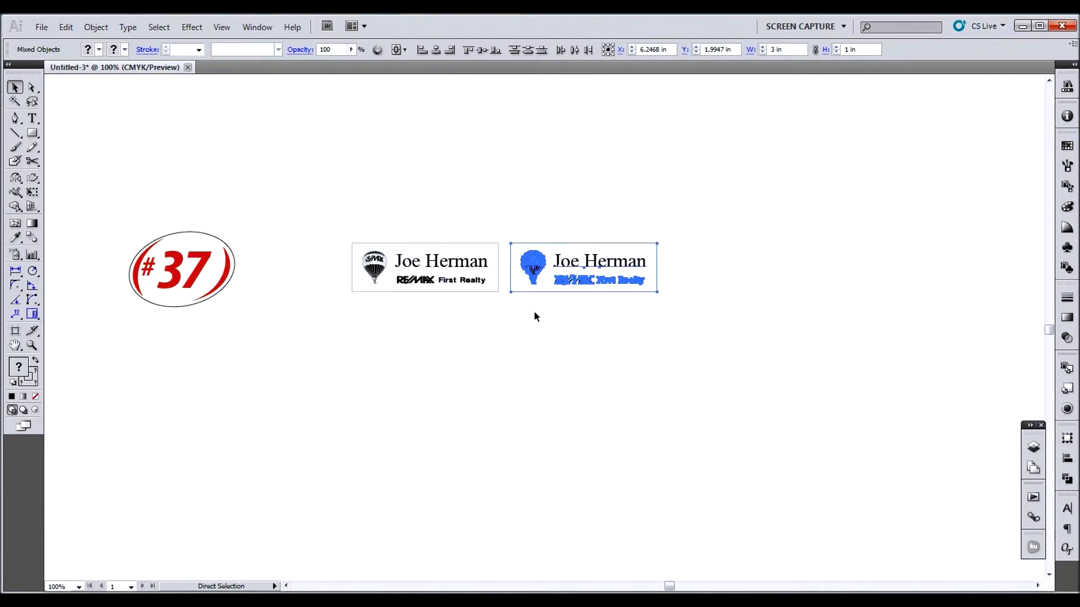
{"action": "key", "text": "ctrl+d"}
{"action": "key", "text": "ctrl+d"}
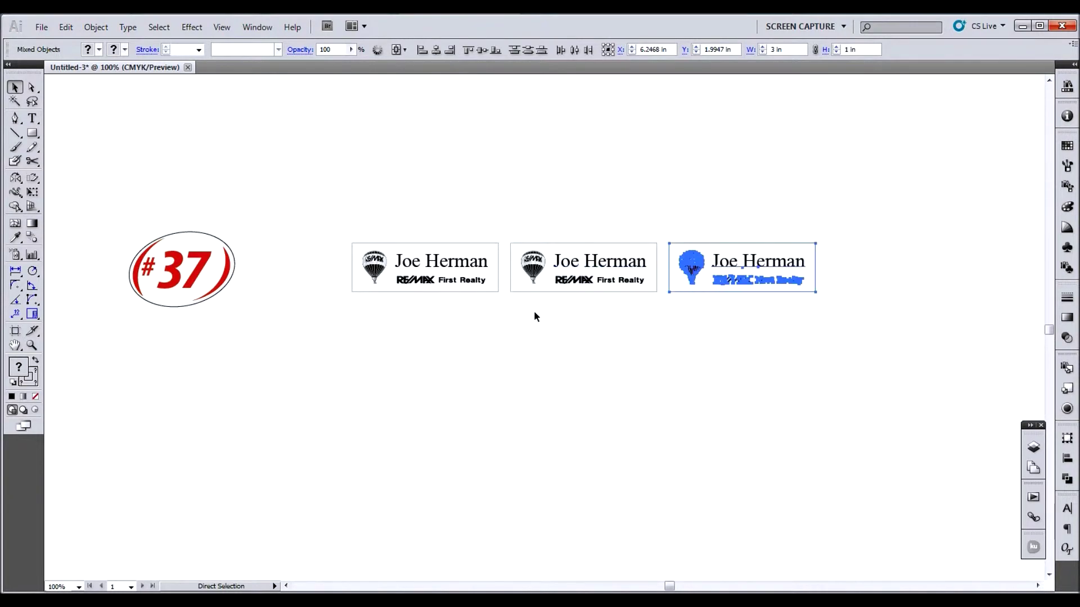
{"action": "key", "text": "ctrl+d"}
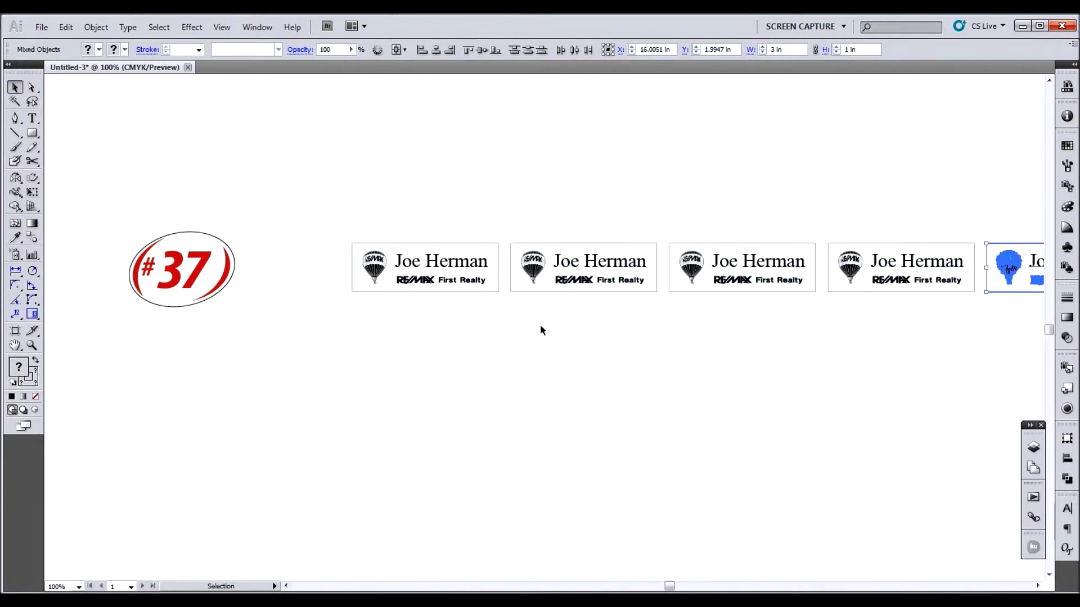
{"action": "left_click_drag", "start_coordinate": [540, 328], "coordinate": [368, 310]}
Step: Convert the first tag's name into area text with the Convert to Text Area script
{"action": "left_click", "coordinate": [245, 247]}
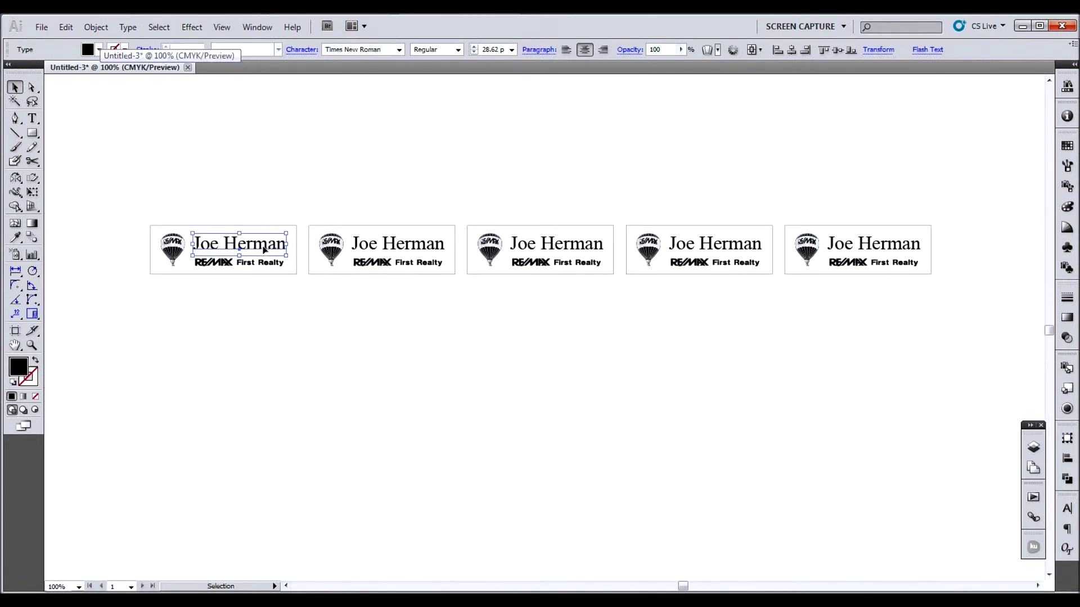
{"action": "left_click", "coordinate": [41, 27]}
{"action": "mouse_move", "coordinate": [135, 344]}
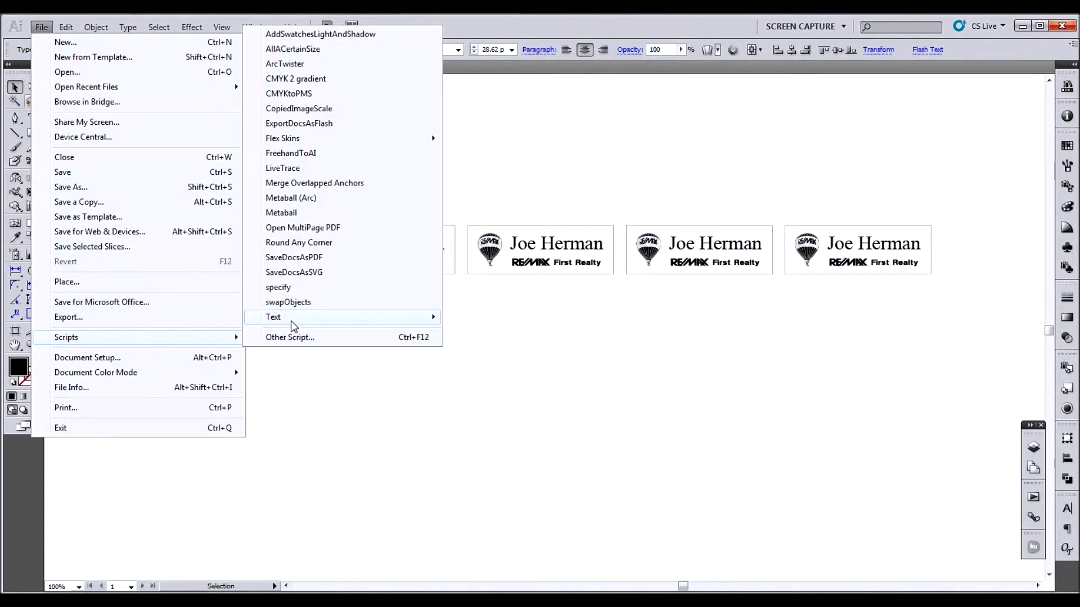
{"action": "mouse_move", "coordinate": [292, 320]}
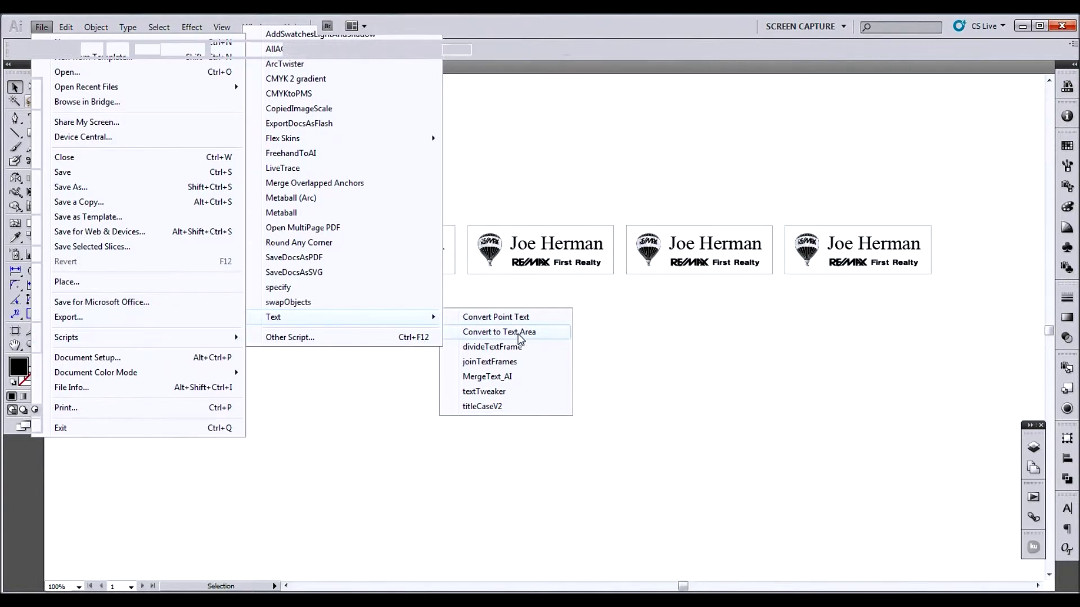
{"action": "left_click", "coordinate": [521, 337]}
{"action": "left_click", "coordinate": [257, 246]}
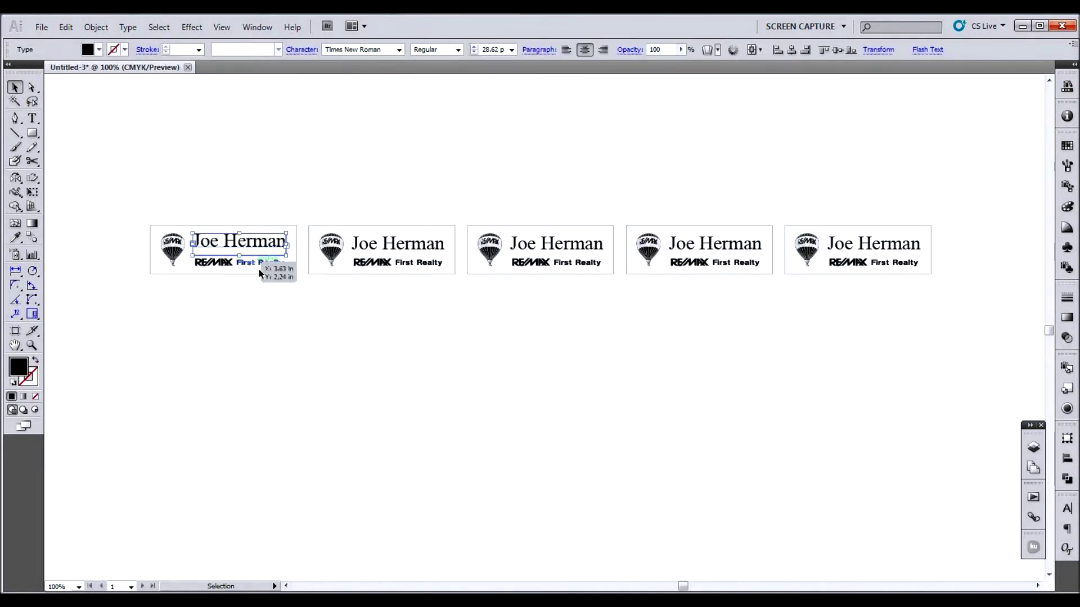
{"action": "left_click", "coordinate": [316, 177]}
Step: Thread the second tag's name frame onto the first tag's name text
{"action": "left_click_drag", "start_coordinate": [301, 201], "coordinate": [338, 243]}
{"action": "scroll", "coordinate": [253, 245], "scroll_direction": "right", "scroll_amount": 2}
{"action": "left_click", "coordinate": [194, 247]}
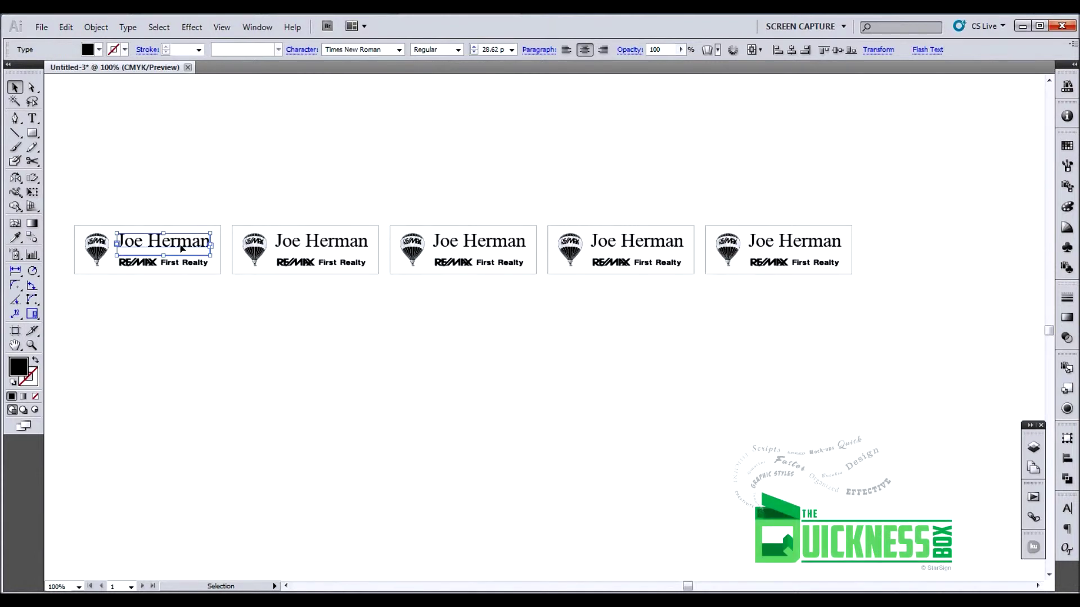
{"action": "key", "text": "a"}
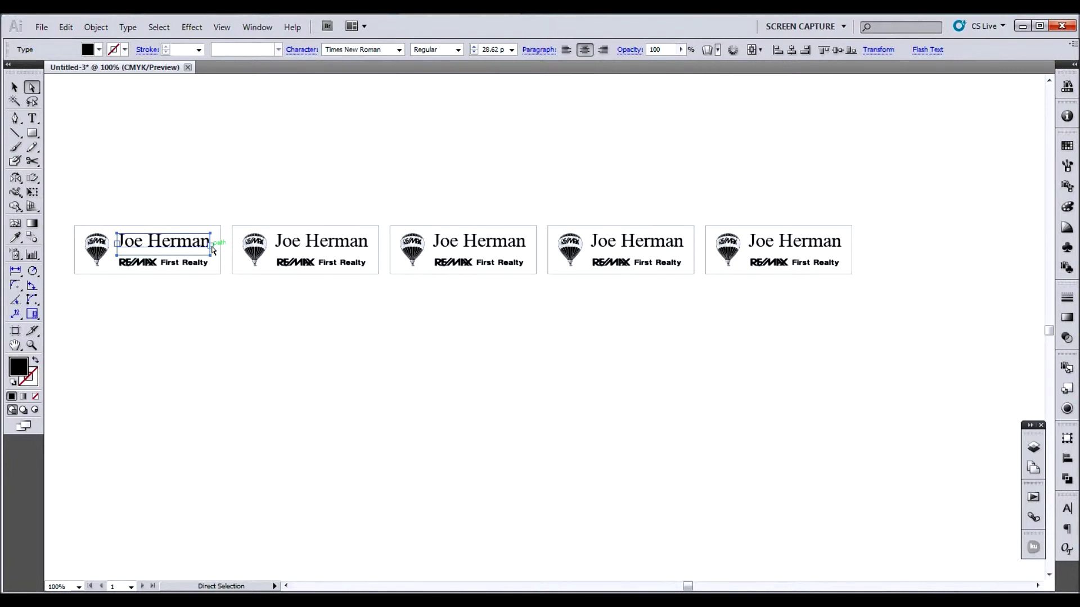
{"action": "key", "text": "t"}
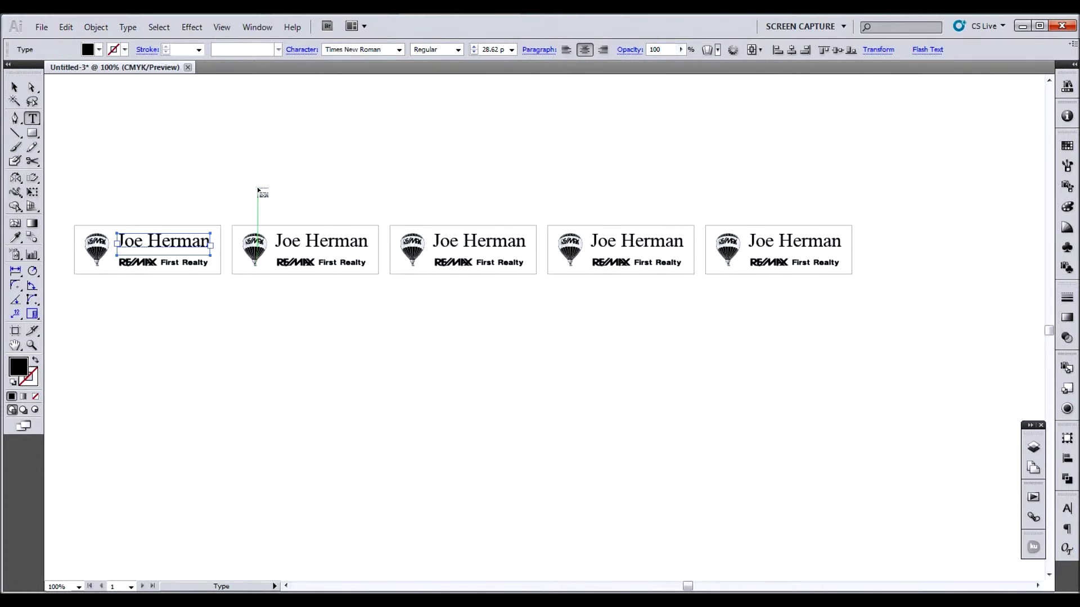
{"action": "left_click", "coordinate": [335, 249]}
{"action": "left_click", "coordinate": [347, 251]}
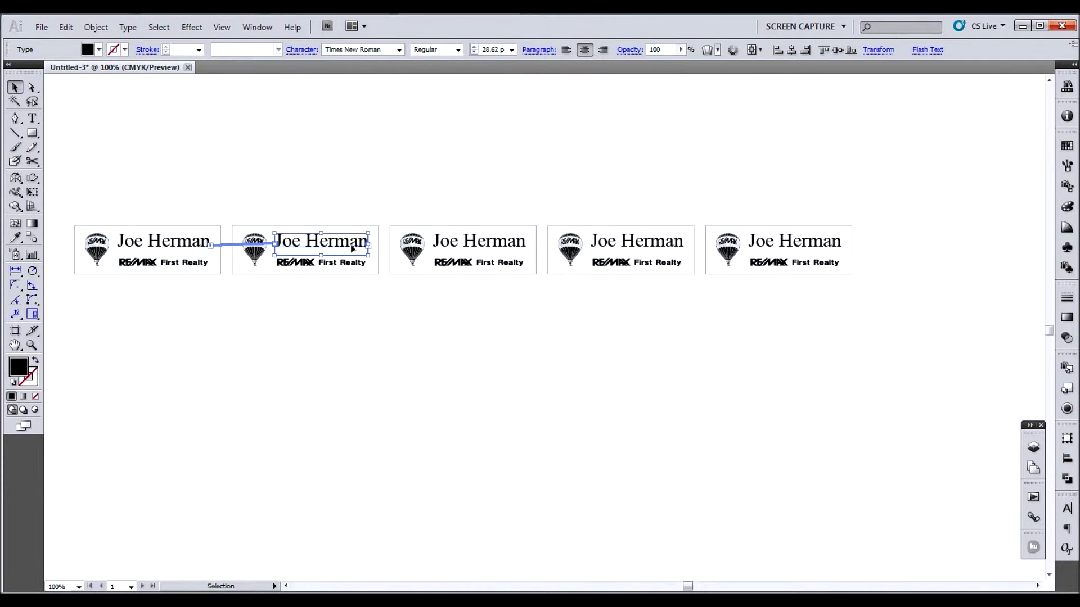
{"action": "left_click", "coordinate": [768, 337]}
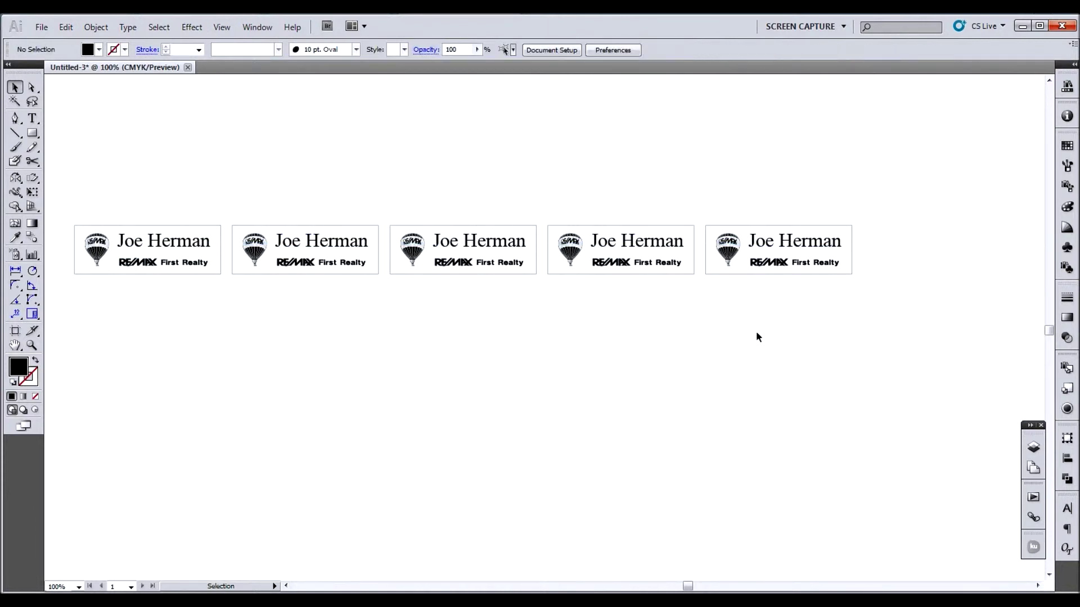
{"action": "key", "text": "ctrl+z"}
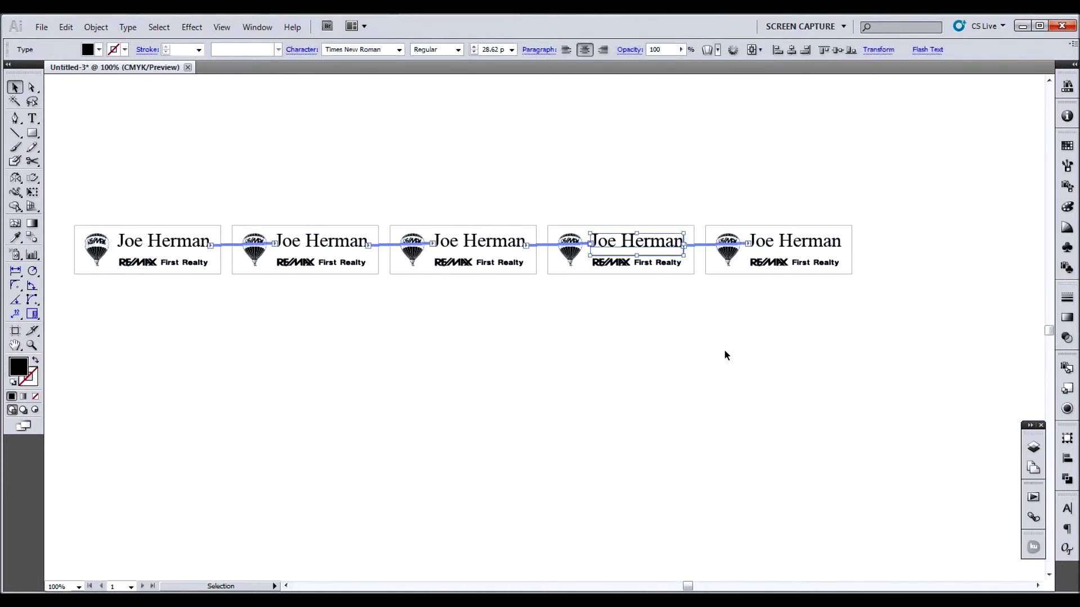
Step: Copy the row of five cards straight down repeatedly to make six rows
{"action": "left_click", "coordinate": [704, 355]}
{"action": "key", "text": "ctrl+a"}
{"action": "left_click_drag", "start_coordinate": [449, 261], "coordinate": [449, 324]}
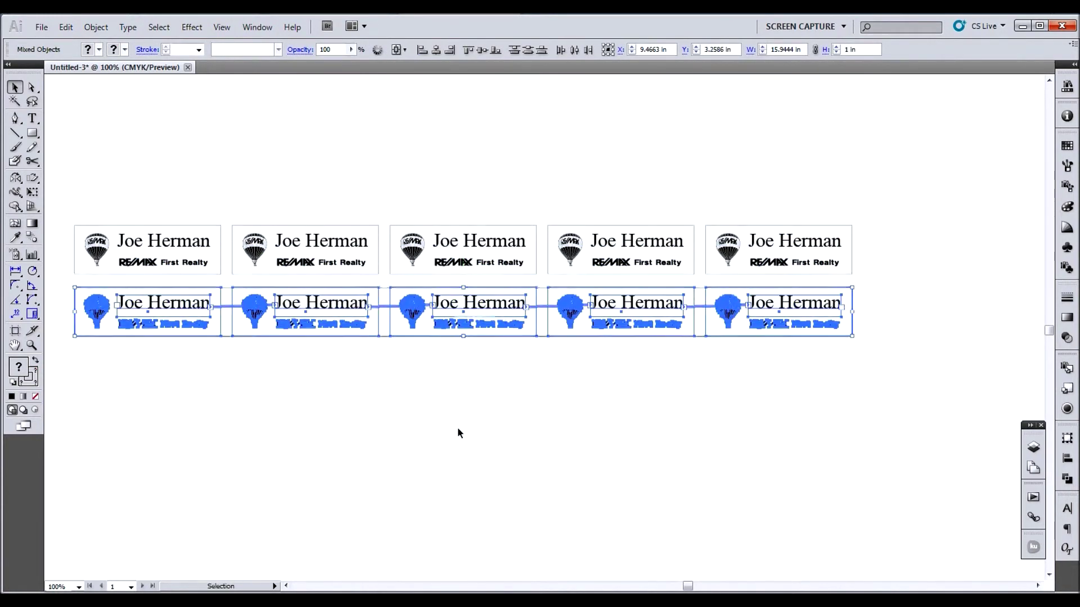
{"action": "key", "text": "ctrl+d"}
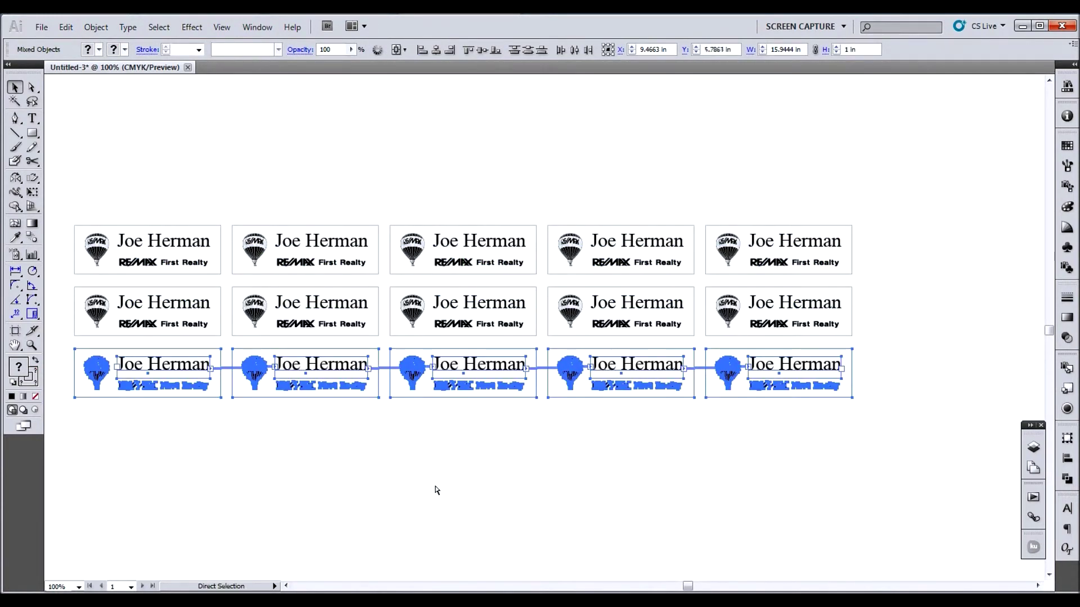
{"action": "key", "text": "ctrl+d"}
{"action": "key", "text": "ctrl+d"}
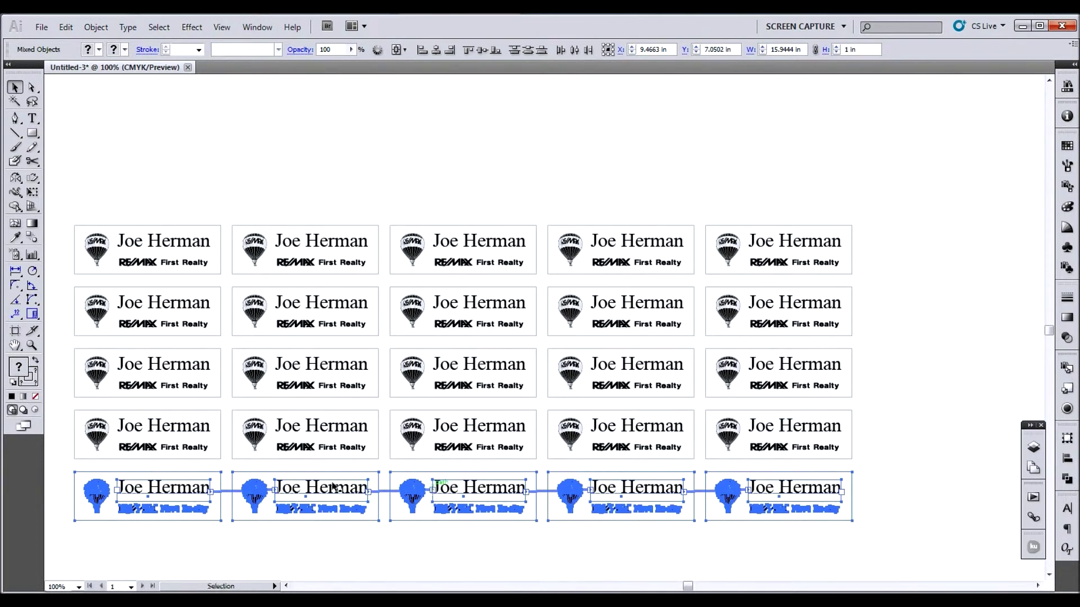
{"action": "key", "text": "ctrl+d"}
{"action": "scroll", "coordinate": [242, 516], "scroll_direction": "down", "scroll_amount": 3}
Step: Link the top-right card's name frame into the first card of row two
{"action": "left_click", "coordinate": [212, 535]}
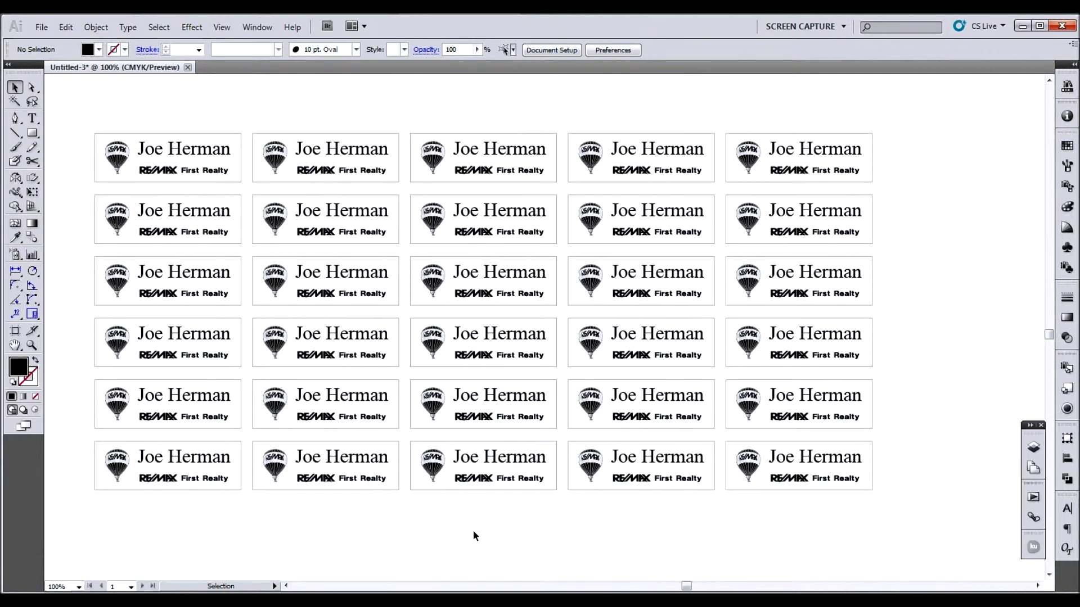
{"action": "left_click", "coordinate": [816, 151]}
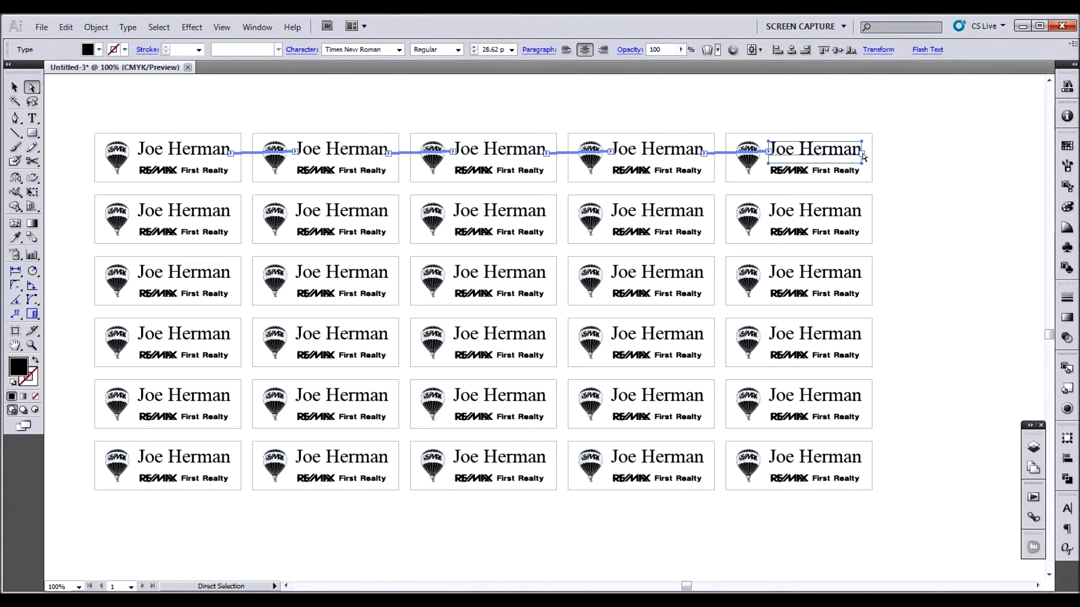
{"action": "key", "text": "t"}
{"action": "key", "text": "v"}
{"action": "left_click", "coordinate": [185, 212]}
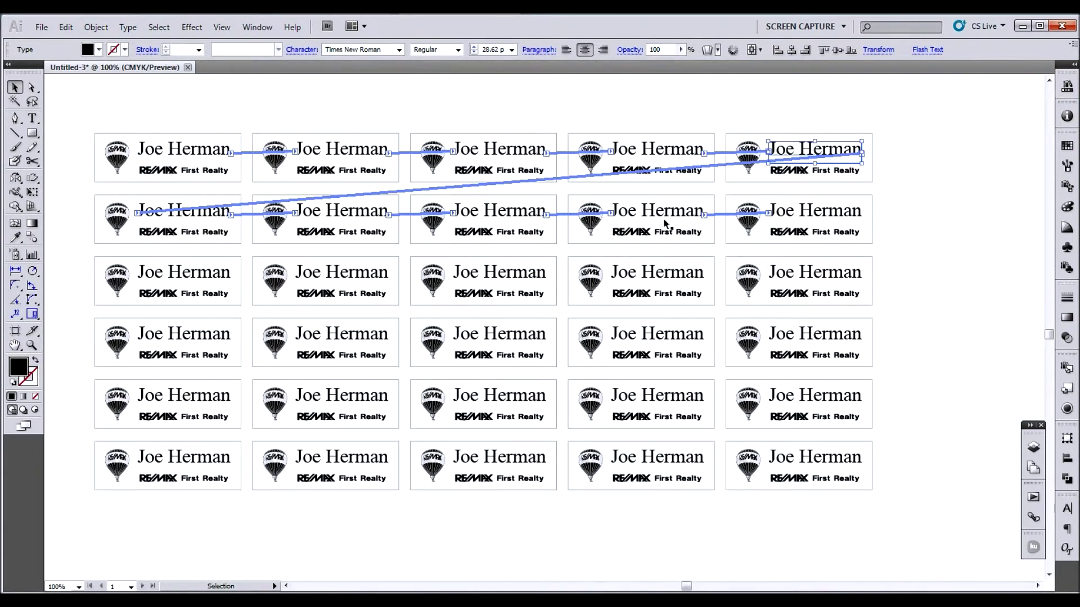
{"action": "left_click", "coordinate": [533, 574]}
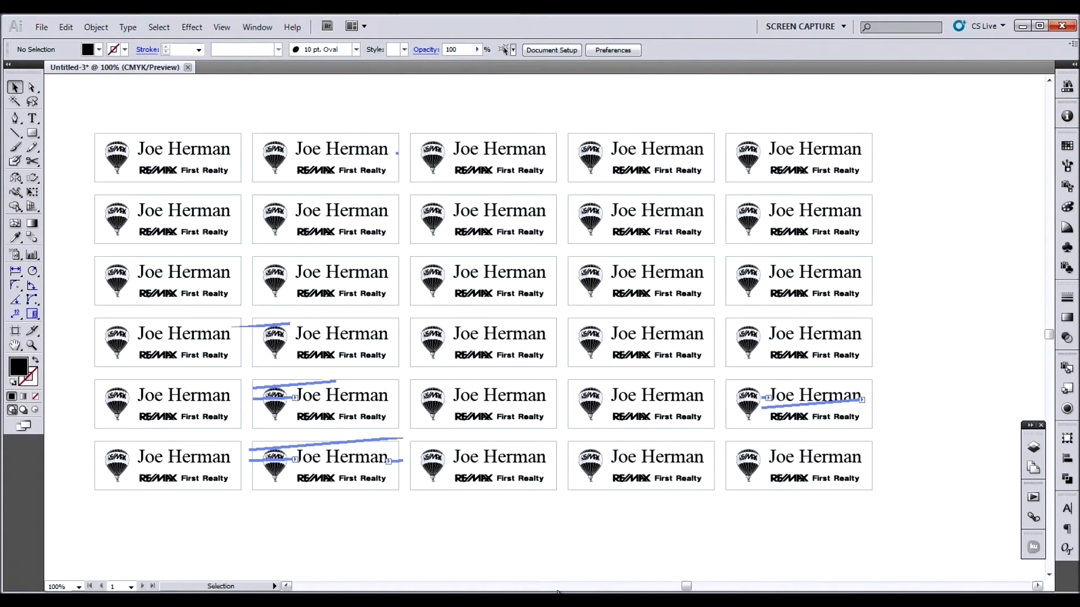
Step: Paste the Notepad name list over all the text in the threaded name frames
{"action": "left_click", "coordinate": [559, 577]}
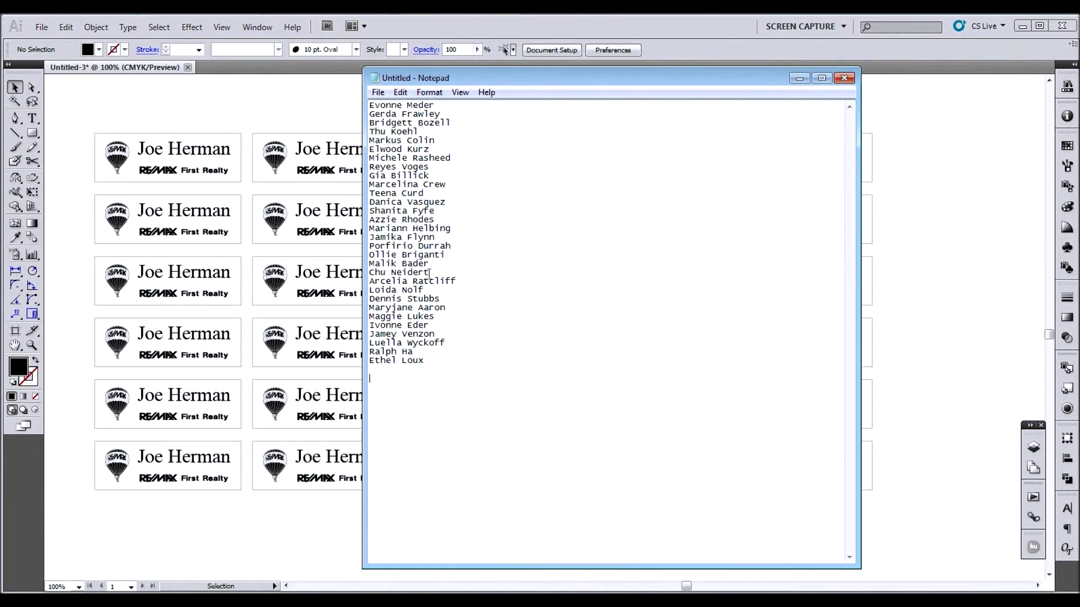
{"action": "left_click", "coordinate": [315, 107]}
{"action": "left_click", "coordinate": [32, 118]}
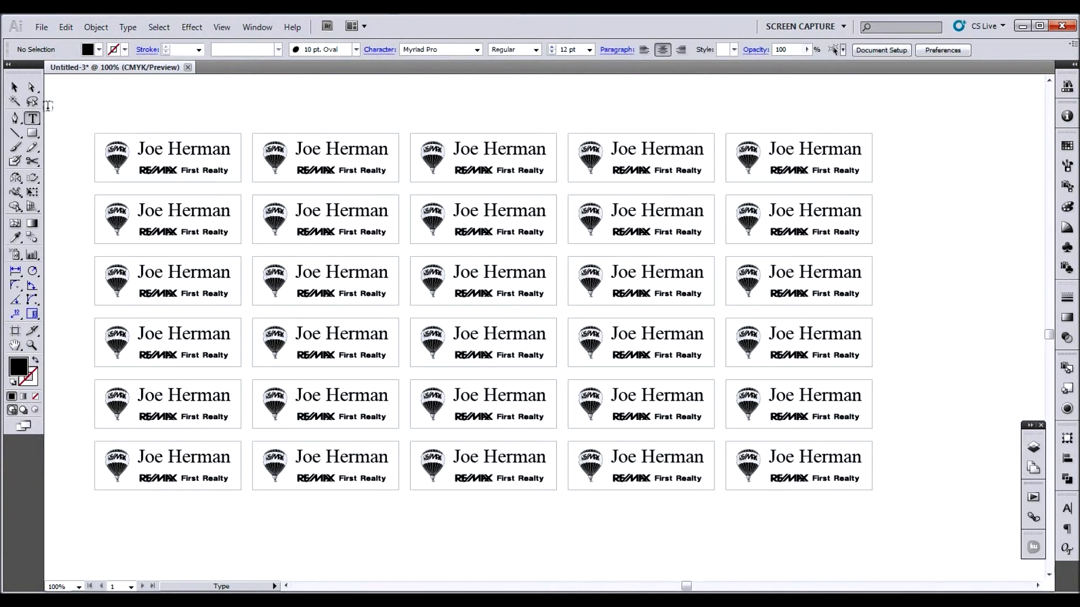
{"action": "left_click", "coordinate": [167, 149]}
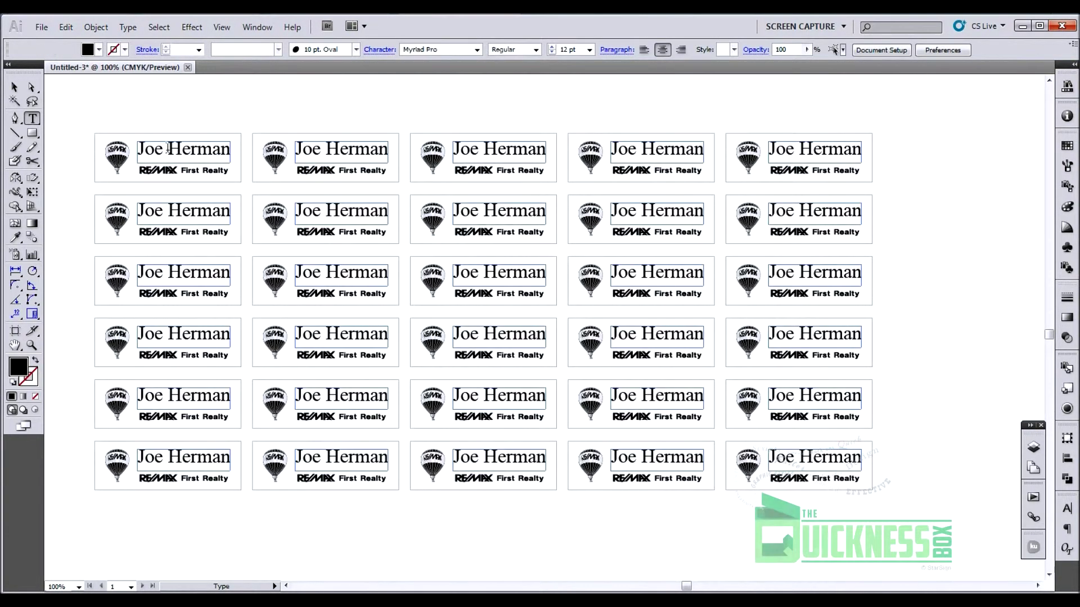
{"action": "key", "text": "ctrl+a"}
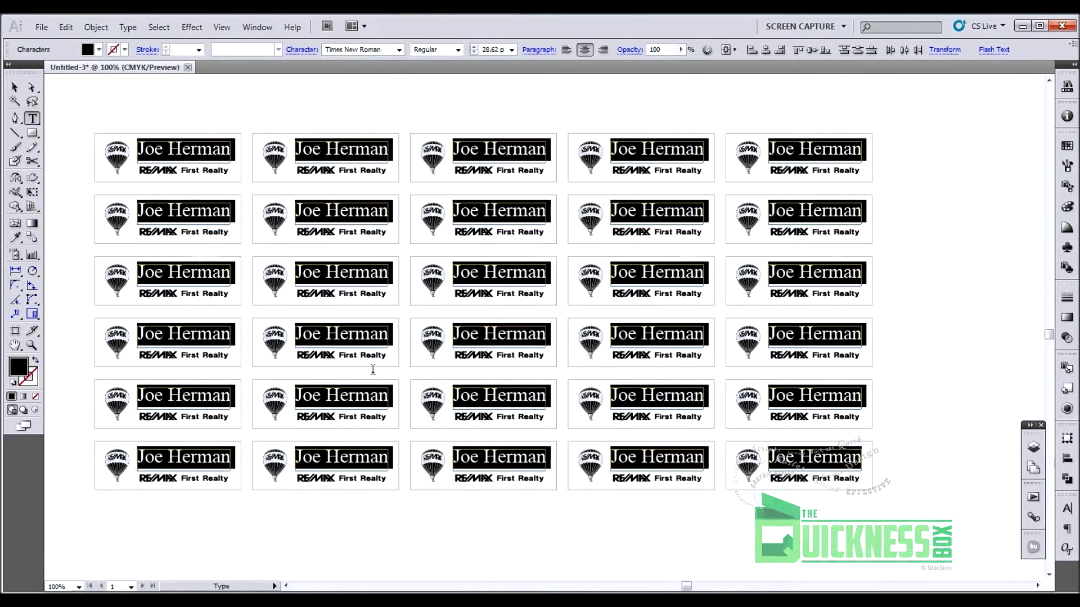
{"action": "key", "text": "Escape"}
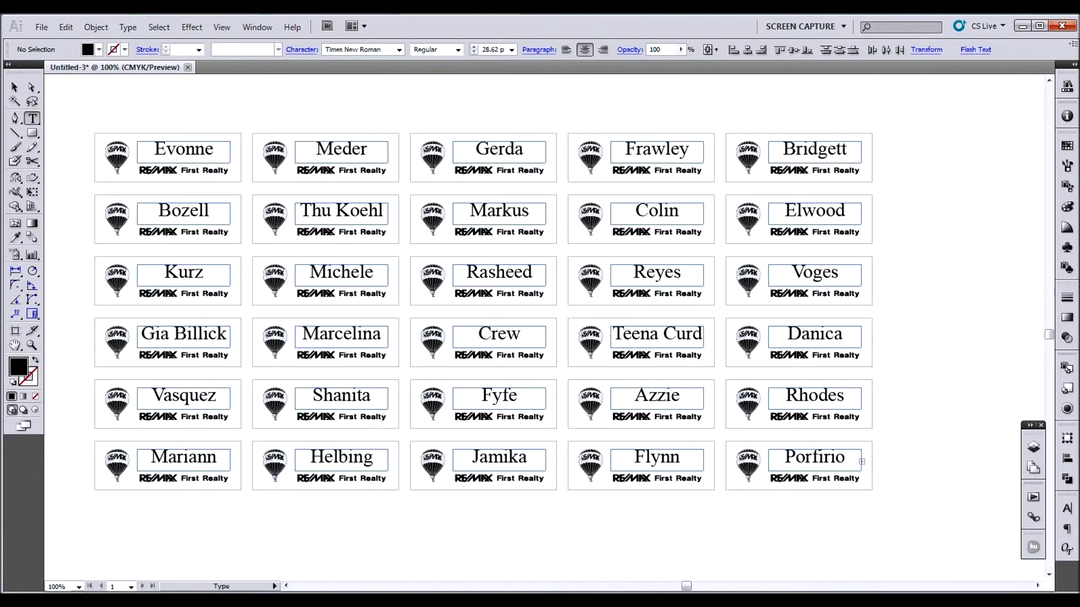
{"action": "key", "text": "alt+Tab"}
Step: Select all the threaded name text and reduce it to 19 pt
{"action": "left_click", "coordinate": [453, 313]}
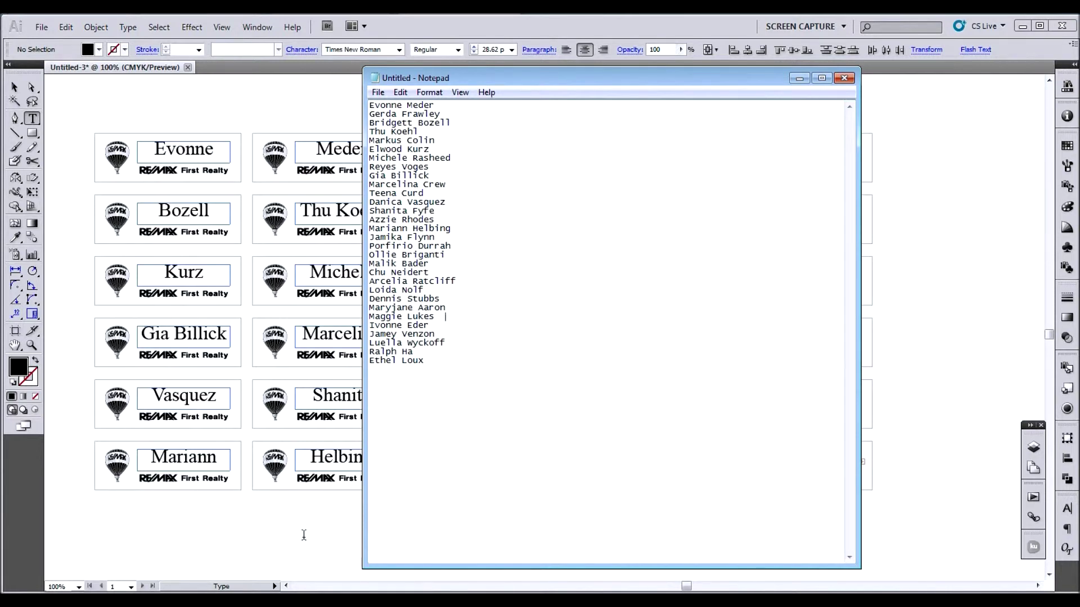
{"action": "left_click", "coordinate": [180, 152]}
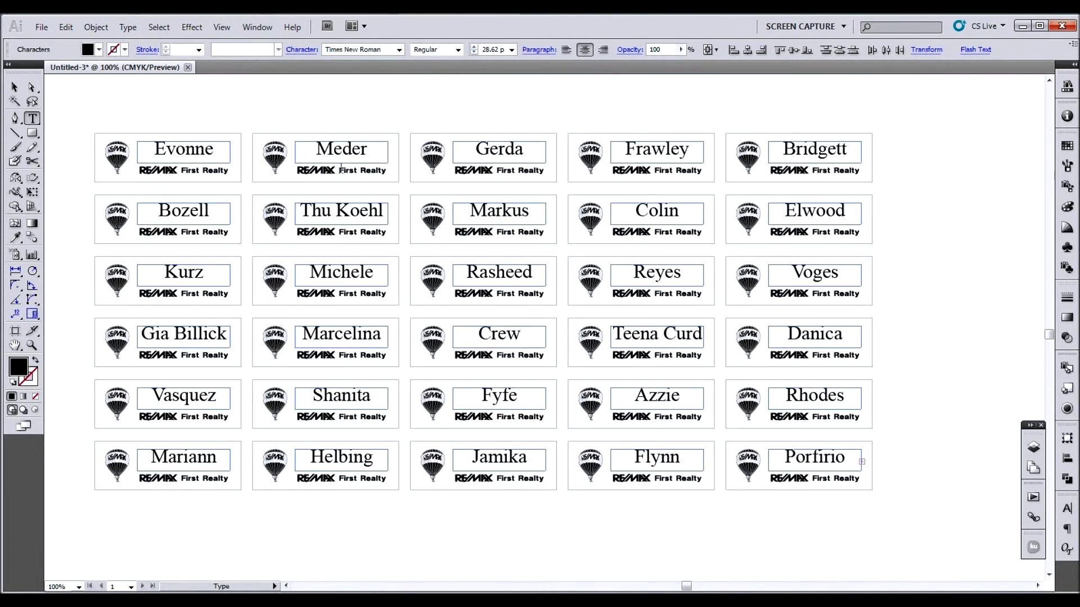
{"action": "key", "text": "ctrl+a"}
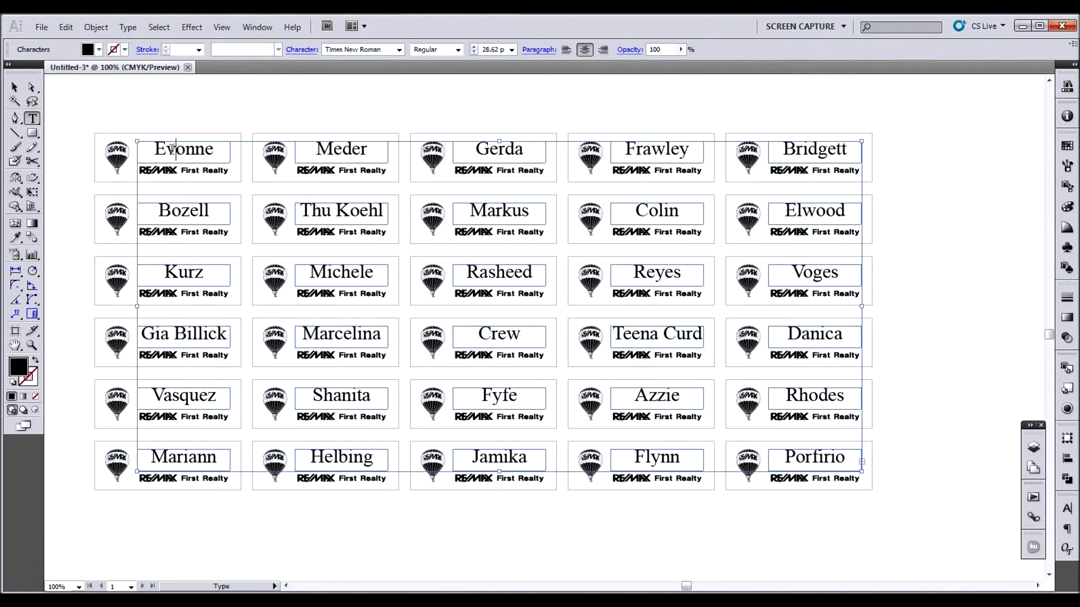
{"action": "left_click", "coordinate": [474, 52]}
{"action": "left_click", "coordinate": [474, 53]}
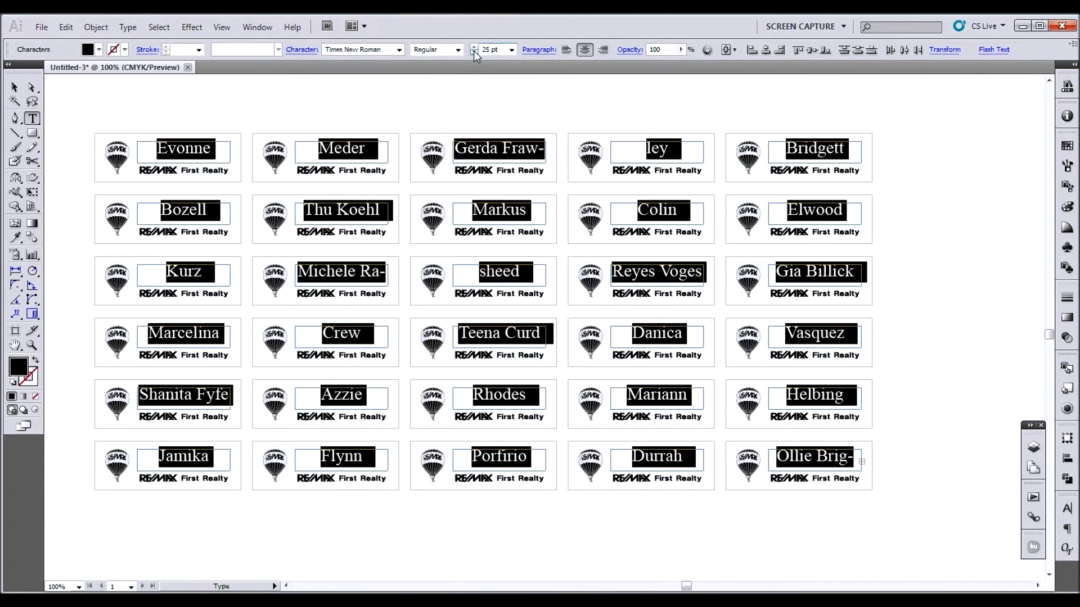
{"action": "left_click", "coordinate": [474, 52]}
{"action": "left_click", "coordinate": [474, 52]}
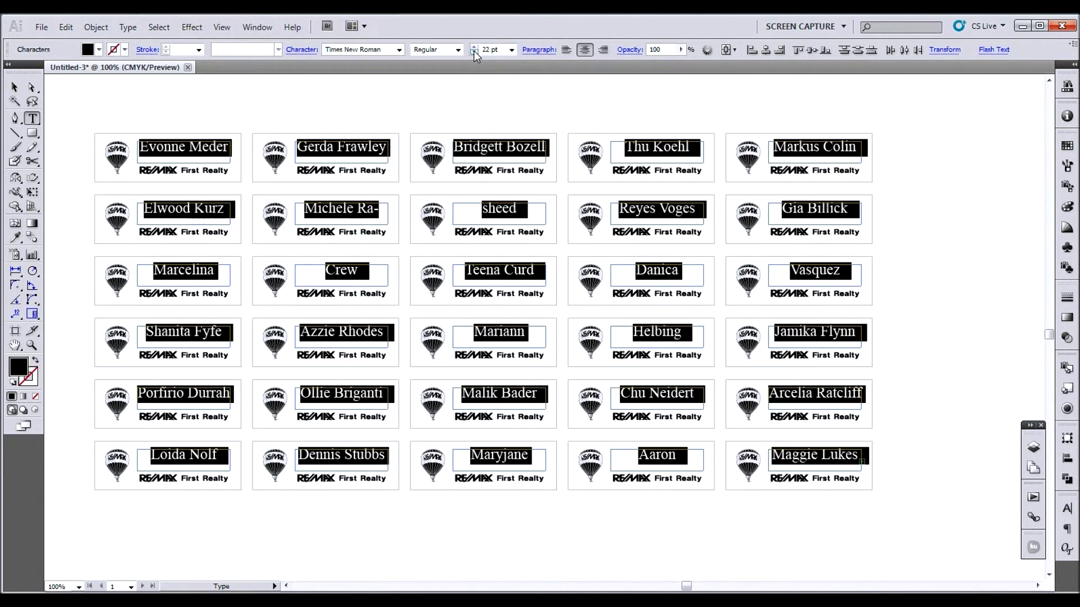
{"action": "left_click", "coordinate": [474, 52]}
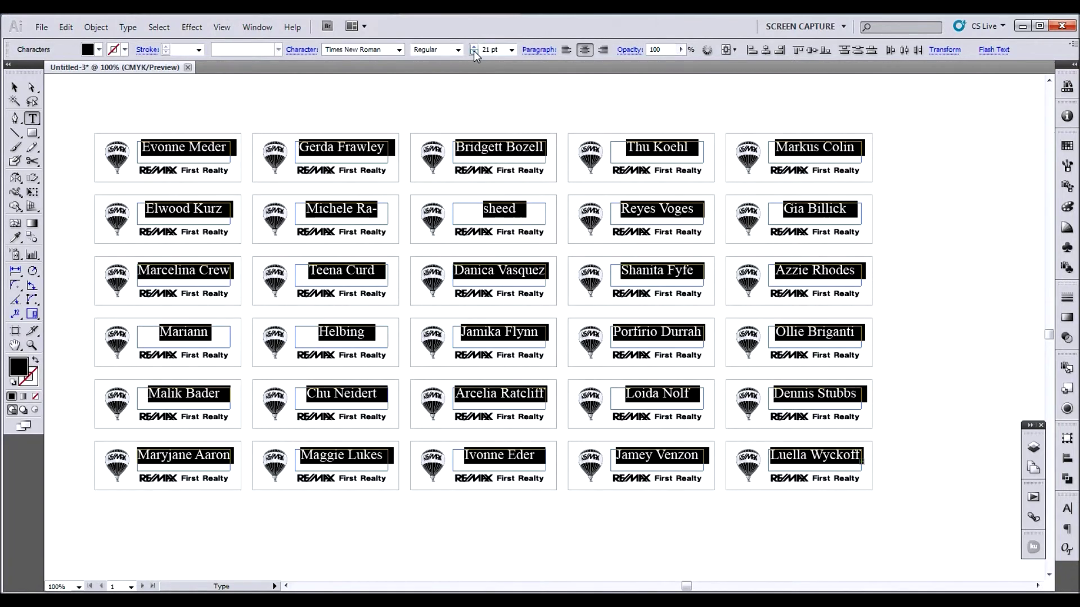
{"action": "left_click", "coordinate": [473, 52]}
{"action": "left_click", "coordinate": [474, 51]}
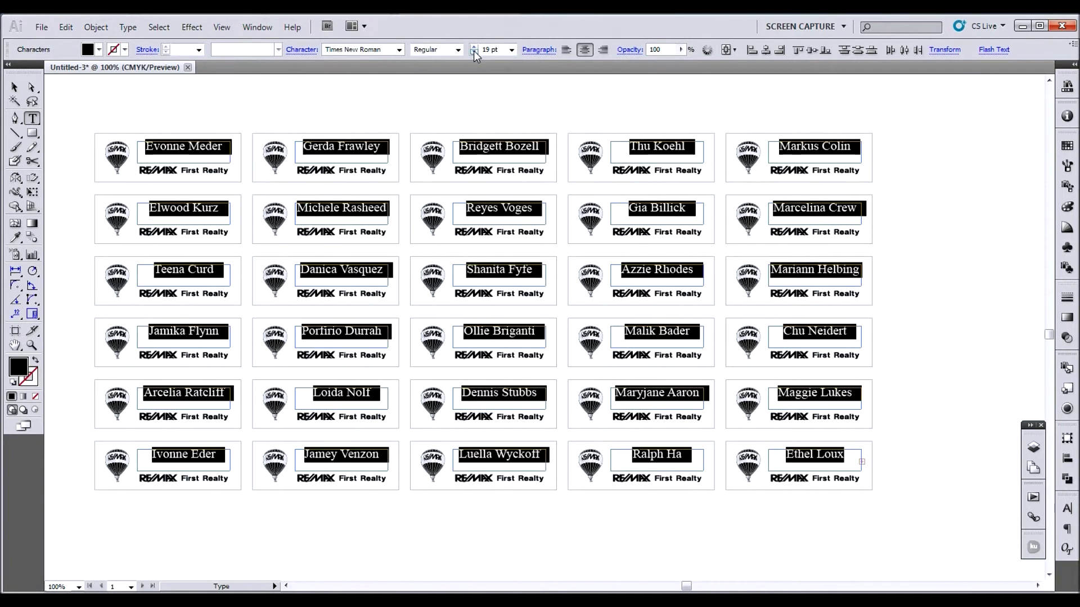
{"action": "key", "text": "Escape"}
{"action": "left_click", "coordinate": [422, 509]}
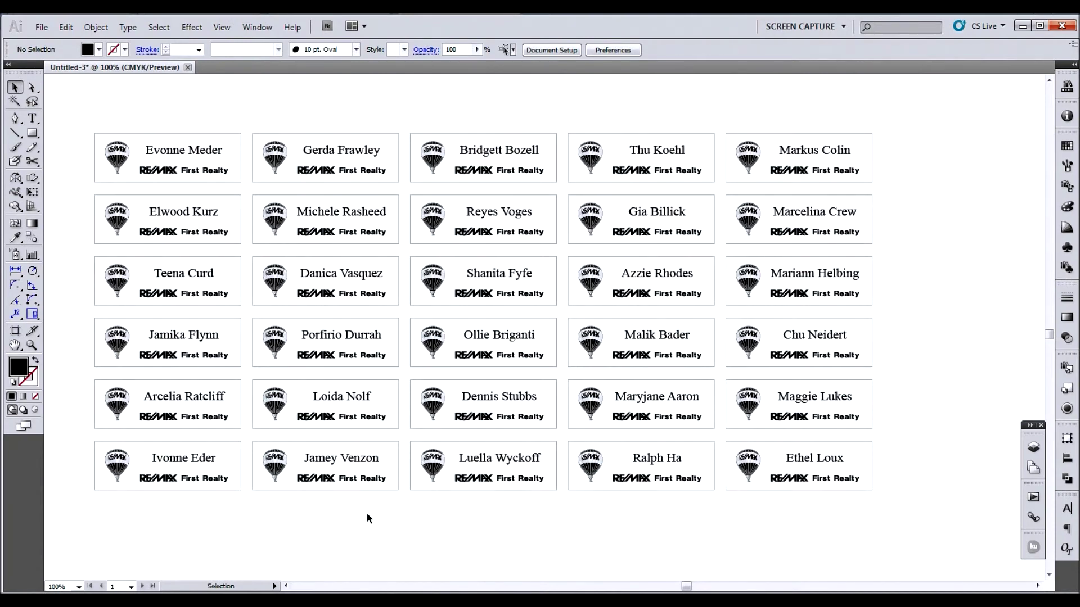
{"action": "left_click", "coordinate": [159, 146]}
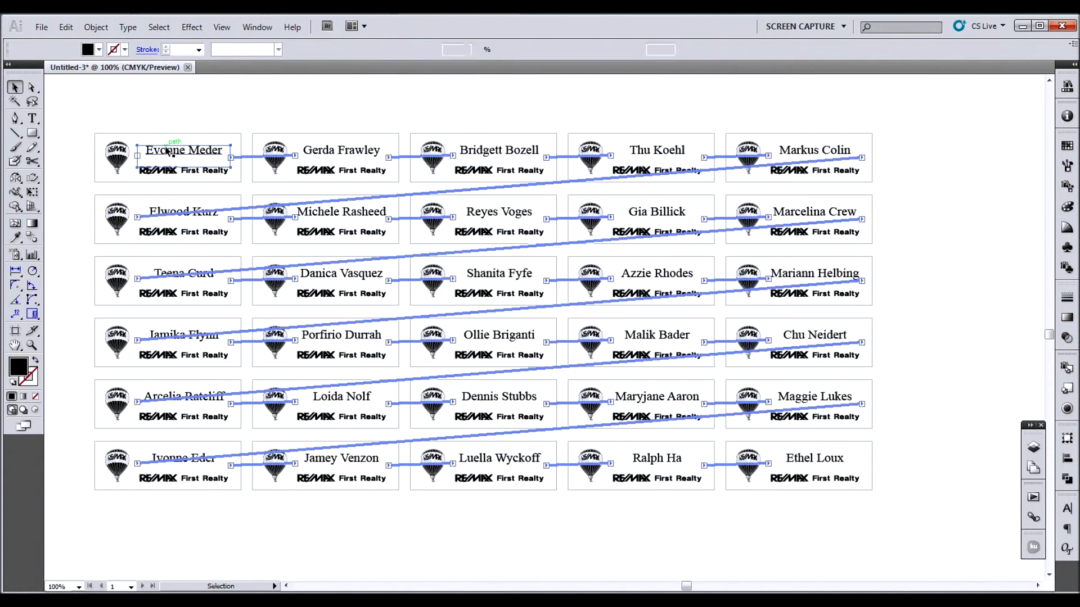
{"action": "left_click", "coordinate": [158, 96]}
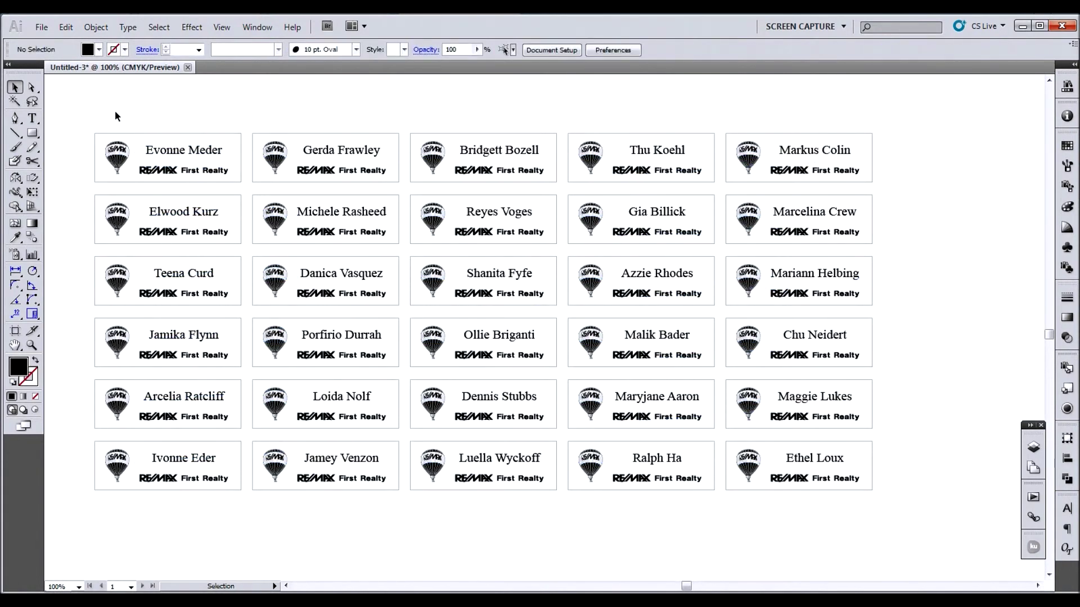
{"action": "left_click", "coordinate": [185, 153]}
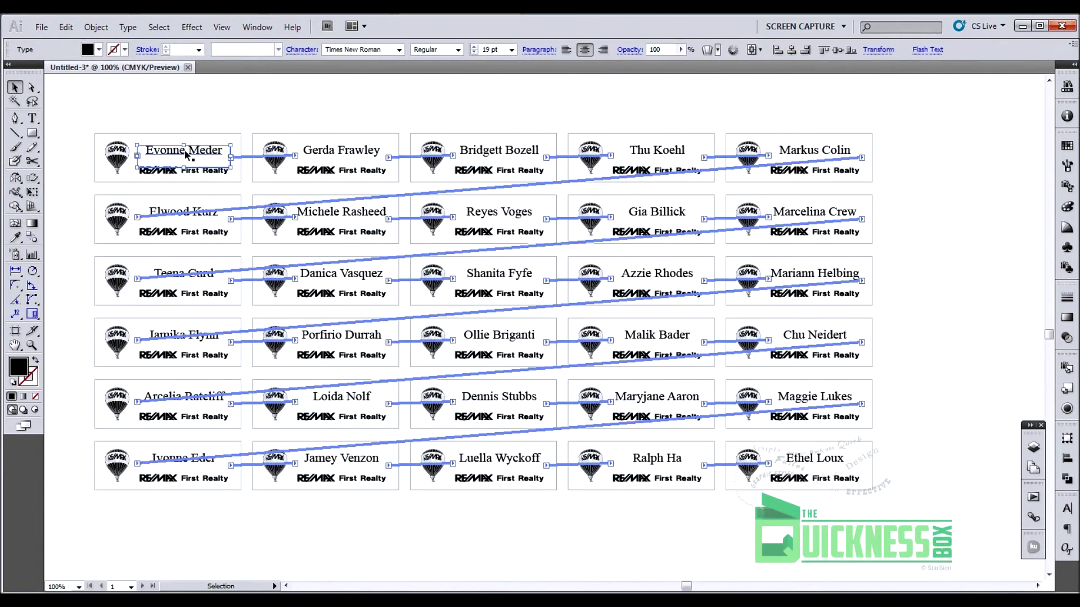